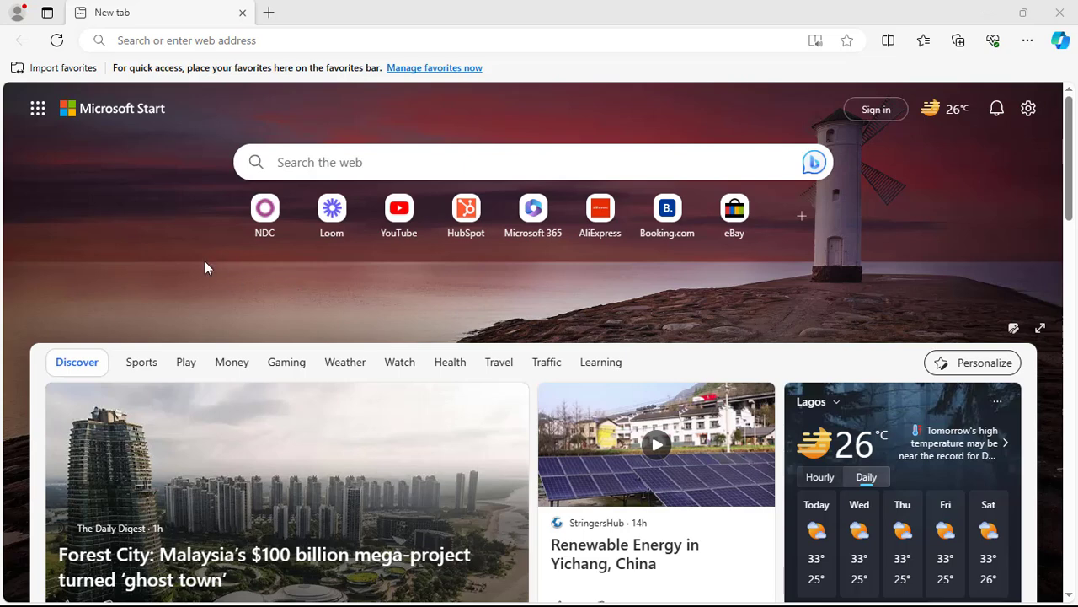
- Place the cursor in the Edge address bar on the new tab page
{"action": "left_click", "coordinate": [181, 40]}
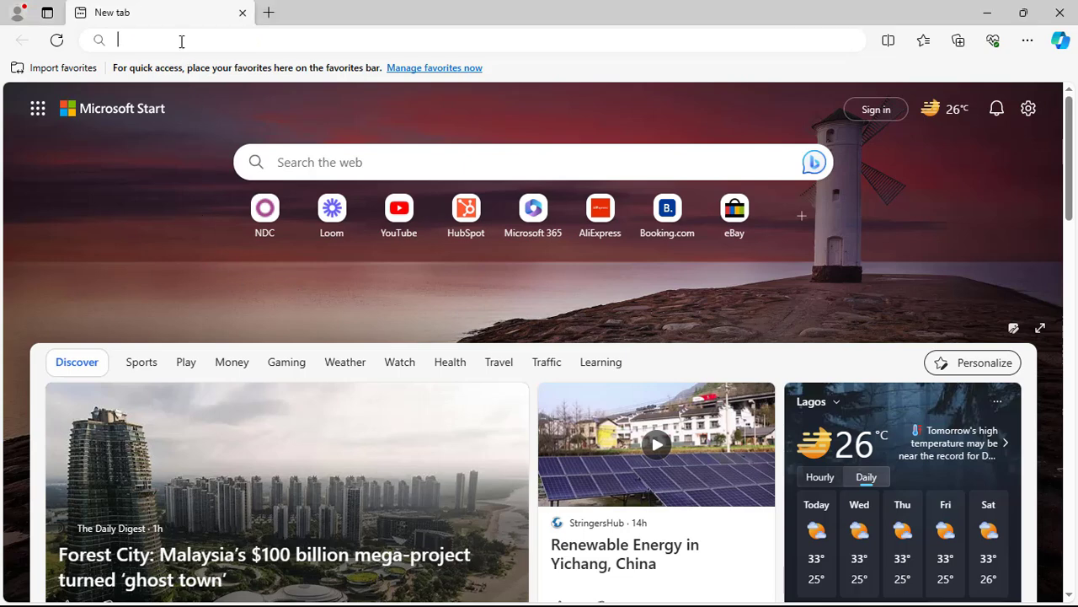
- Go to loom.com by entering 'loom' in the address bar
{"action": "type", "text": "loom.com"}
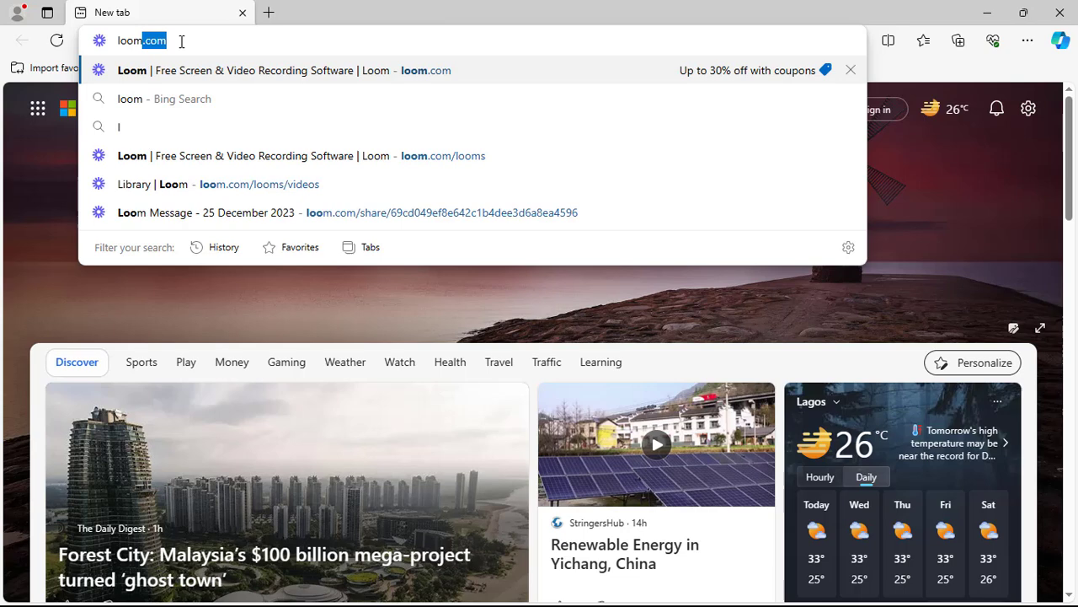
{"action": "key", "text": "Return"}
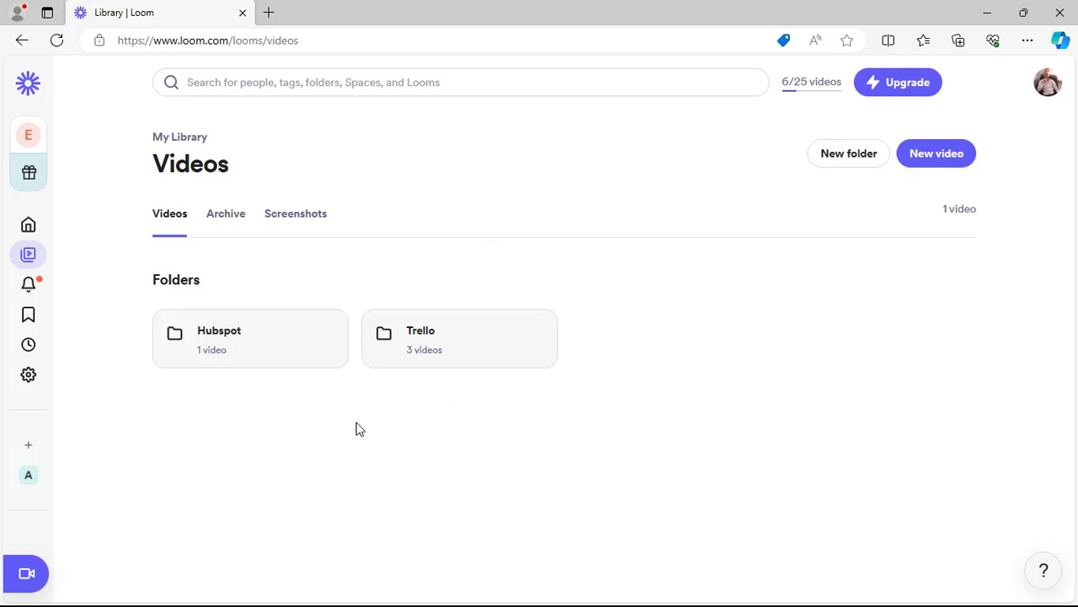
- Open Loom's recorder settings from 'Record a video' in Screen and Camera mode
{"action": "left_click", "coordinate": [27, 577]}
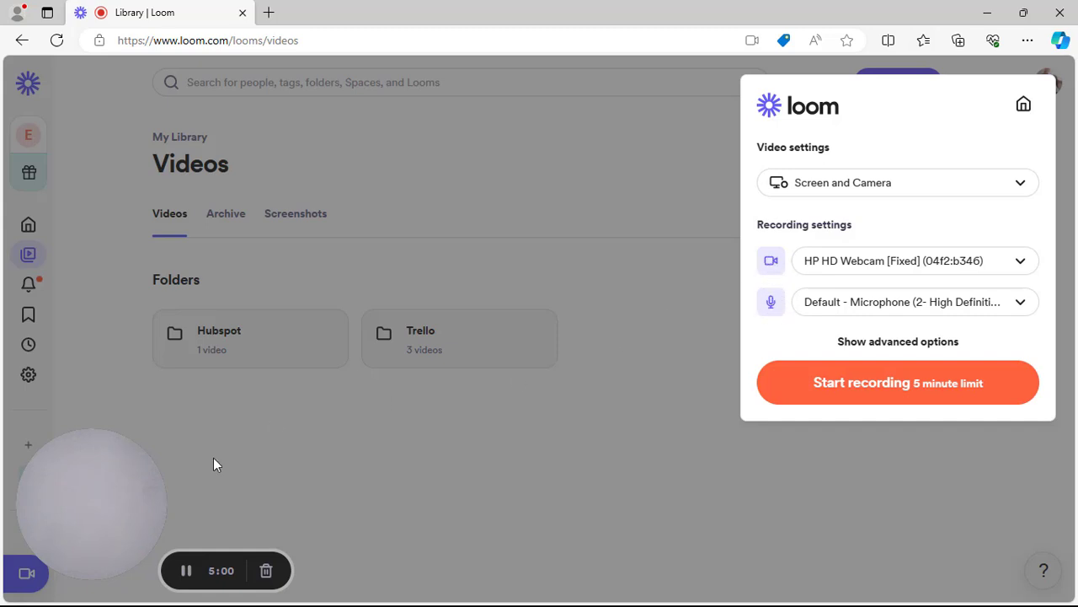
{"action": "mouse_move", "coordinate": [93, 560]}
{"action": "mouse_move", "coordinate": [111, 494]}
- Toggle the recorder's webcam off, on, then off again, leaving only screen and microphone
{"action": "left_click", "coordinate": [771, 264]}
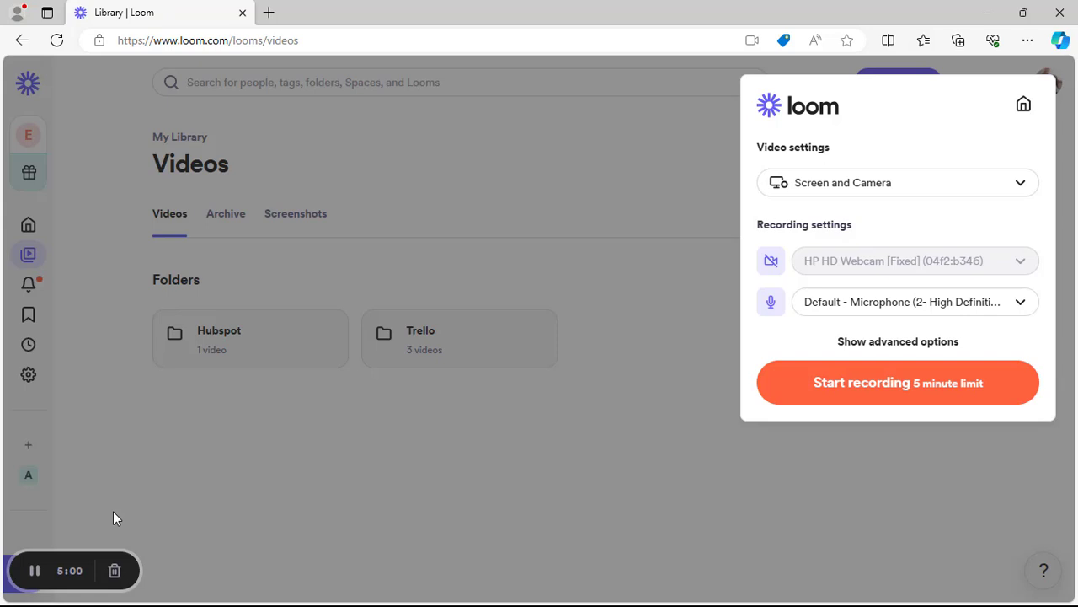
{"action": "left_click", "coordinate": [770, 261]}
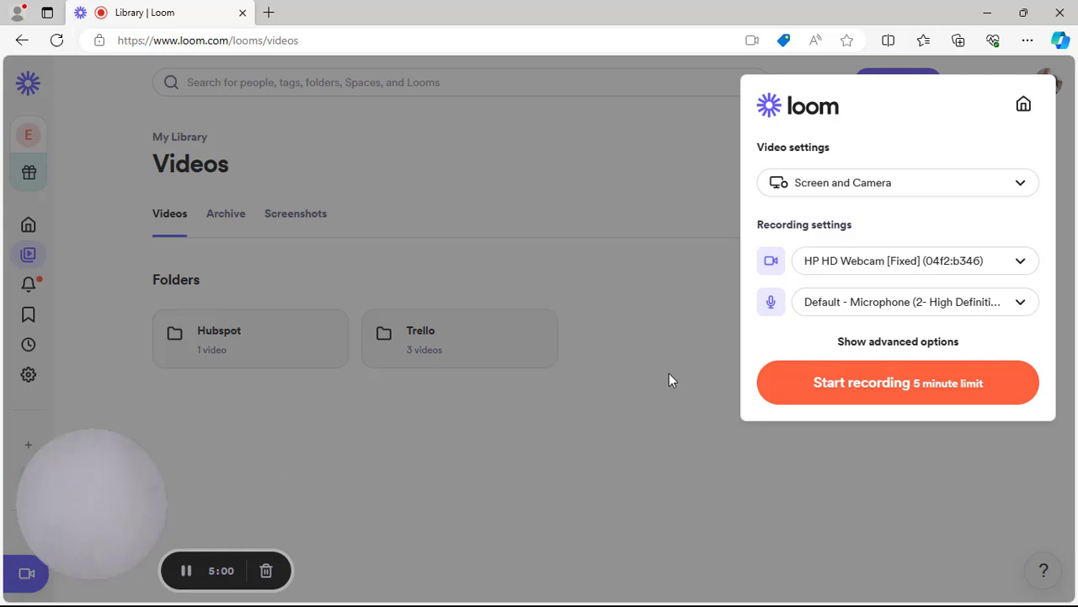
{"action": "left_click", "coordinate": [769, 263]}
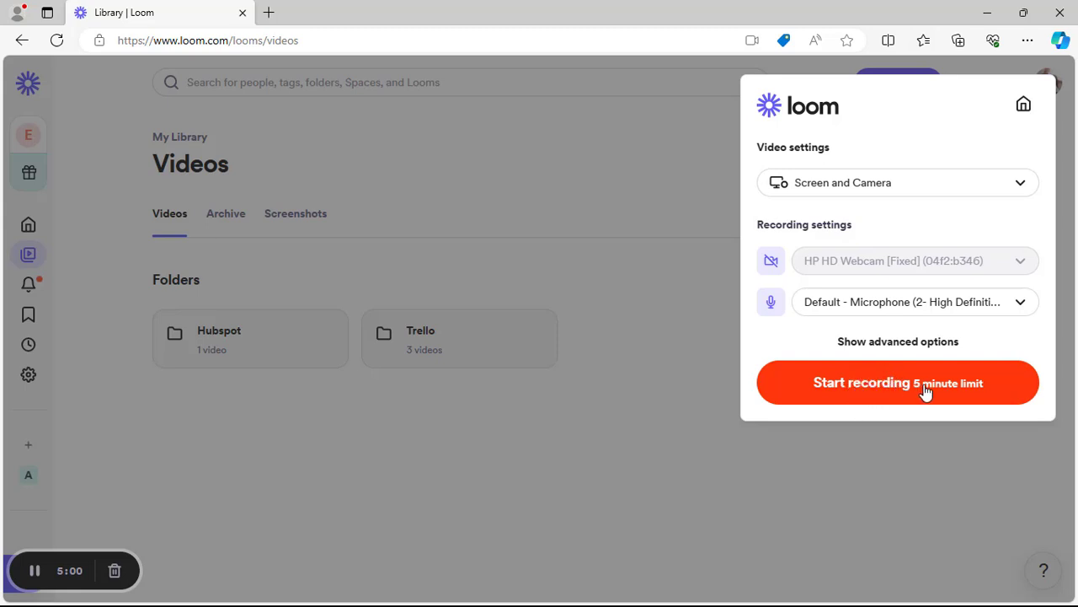
- Start the recording and view the Window tab of the screen-sharing picker
{"action": "left_click", "coordinate": [842, 386]}
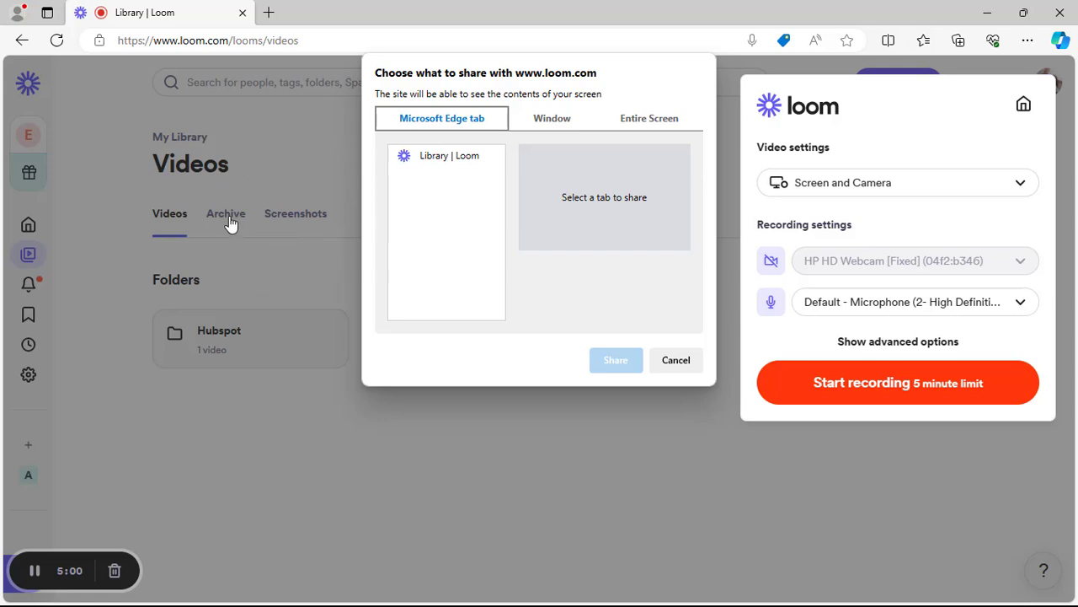
{"action": "left_click", "coordinate": [549, 122]}
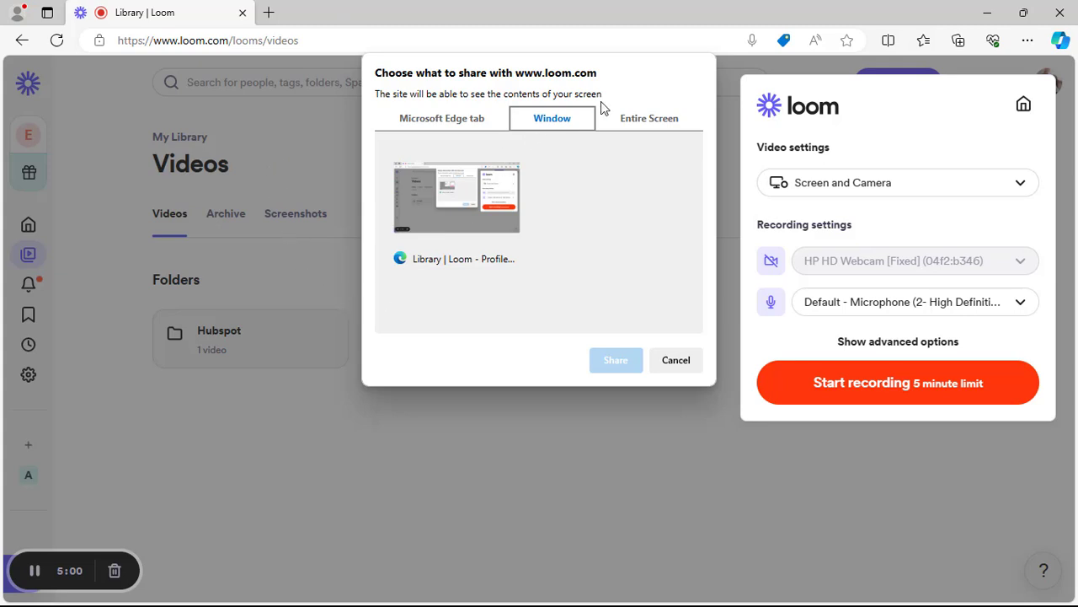
- Share the Entire Screen thumbnail so the recording countdown begins
{"action": "left_click", "coordinate": [648, 123]}
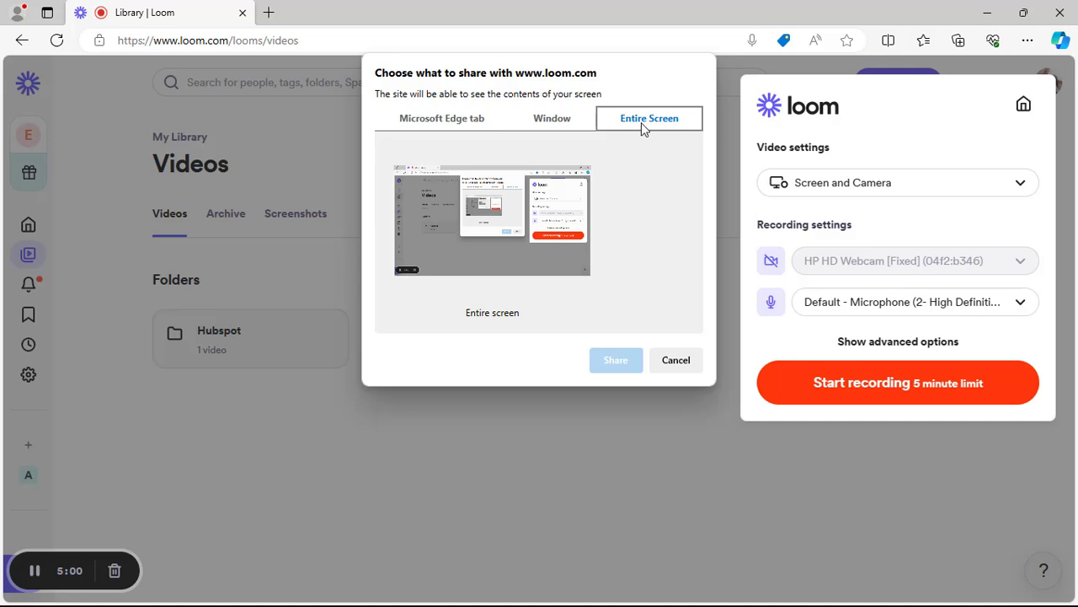
{"action": "left_click", "coordinate": [522, 210]}
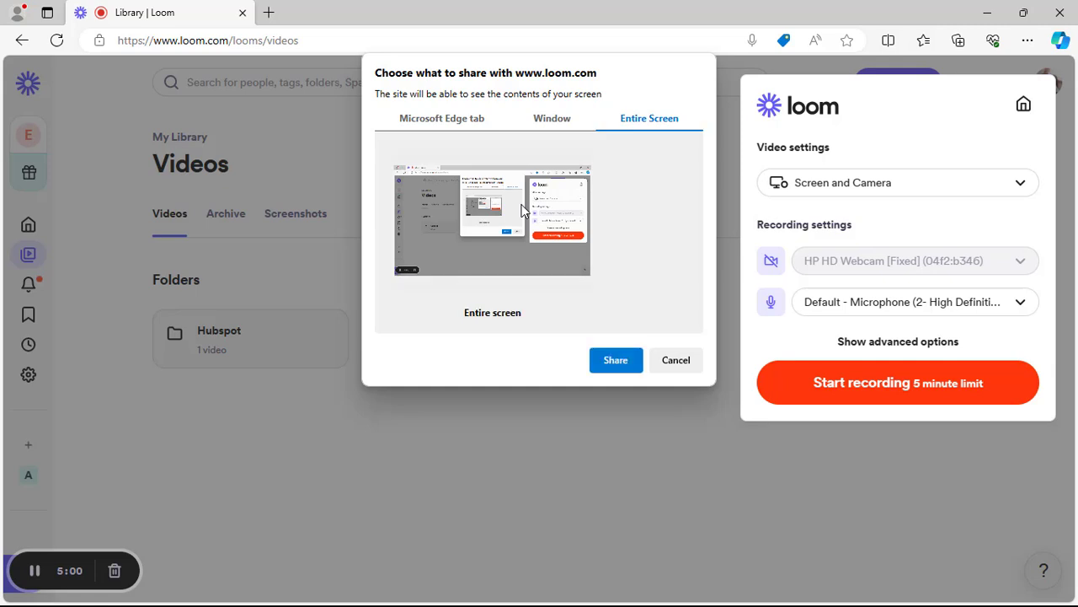
{"action": "left_click", "coordinate": [618, 362]}
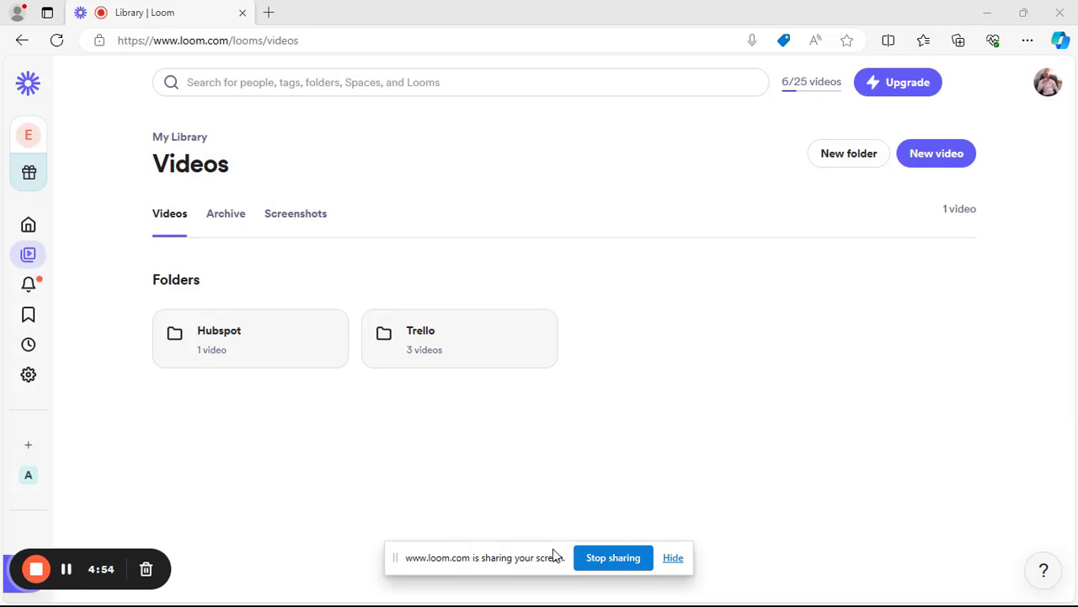
- Move and hide the screen-sharing notice, then stop the recording
{"action": "left_click_drag", "start_coordinate": [551, 554], "coordinate": [568, 575]}
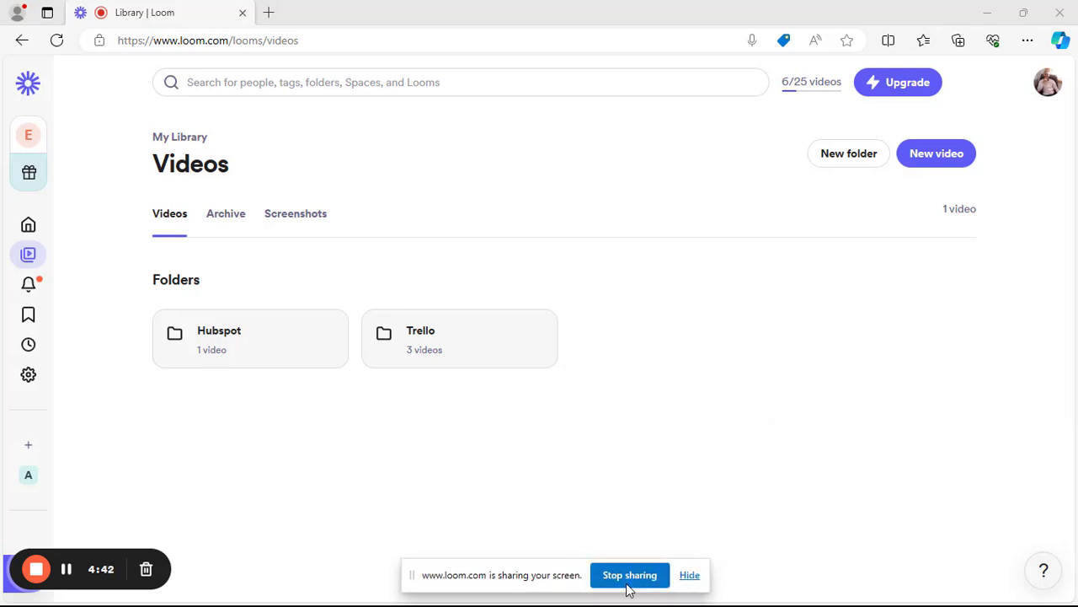
{"action": "left_click", "coordinate": [691, 579]}
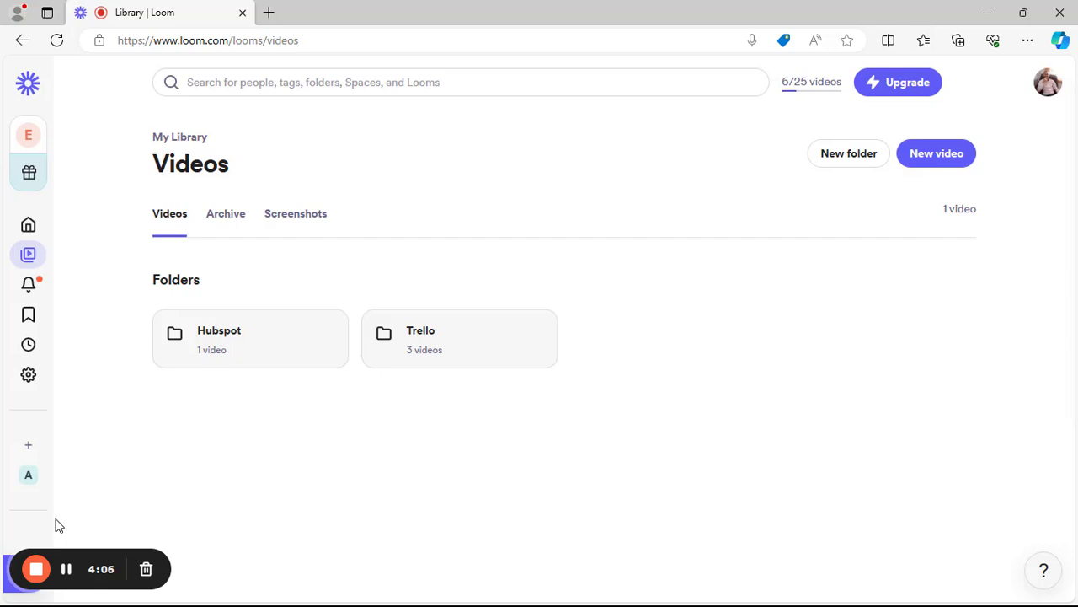
{"action": "left_click", "coordinate": [37, 570]}
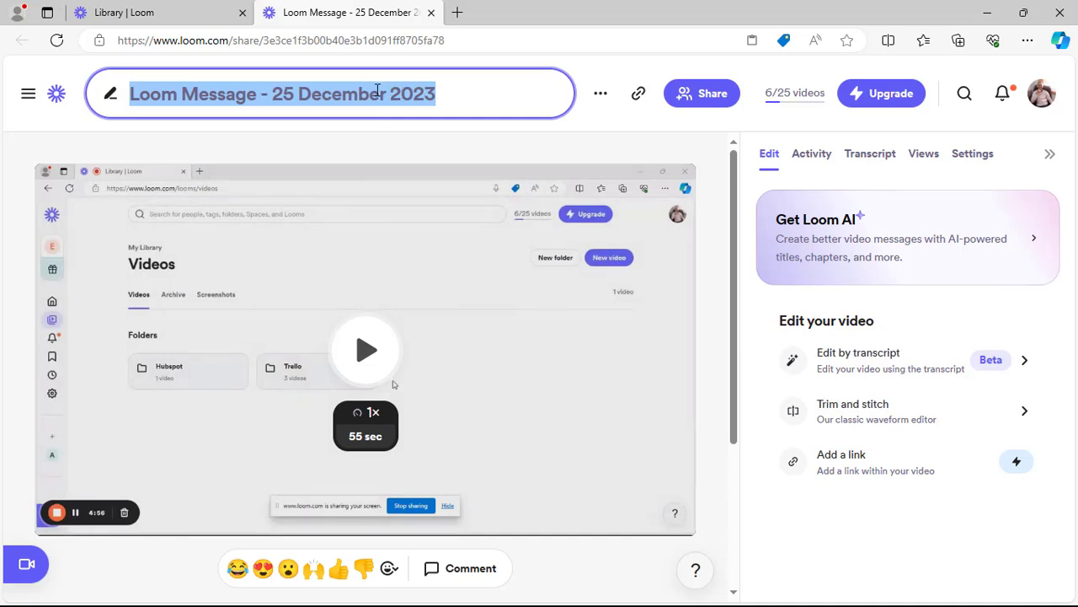
- Replace the video title with 'My first loom video' and save it
{"action": "left_click", "coordinate": [437, 94]}
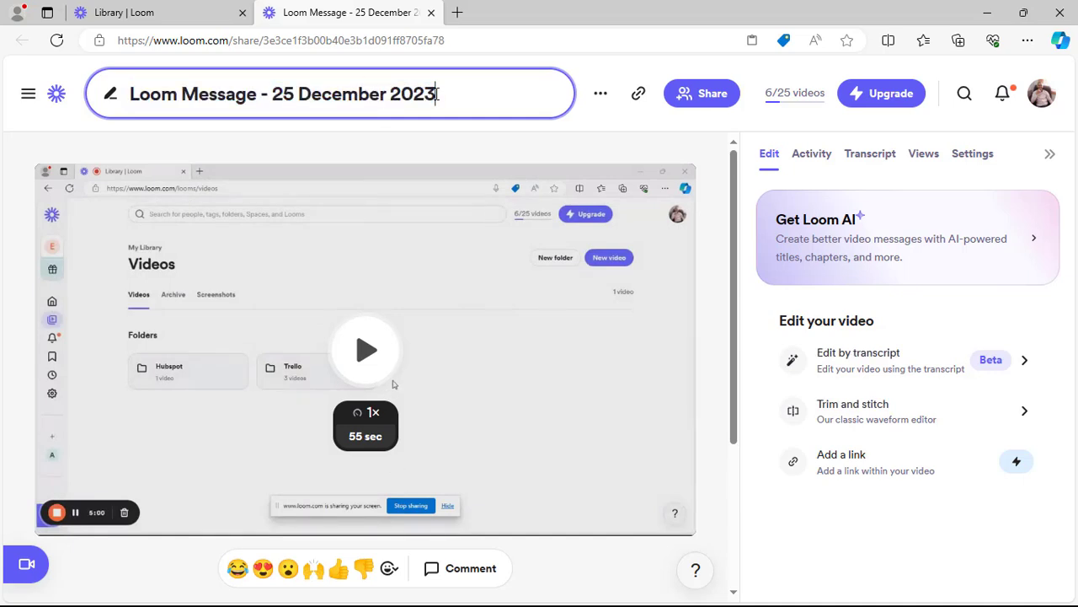
{"action": "key", "text": "BackSpace"}
{"action": "key", "text": "BackSpace"}
{"action": "key", "text": "BackSpace"}
{"action": "key", "text": "BackSpace"}
{"action": "key", "text": "BackSpace"}
{"action": "key", "text": "BackSpace"}
{"action": "key", "text": "BackSpace"}
{"action": "key", "text": "BackSpace"}
{"action": "key", "text": "BackSpace"}
{"action": "key", "text": "BackSpace"}
{"action": "key", "text": "BackSpace"}
{"action": "key", "text": "BackSpace"}
{"action": "key", "text": "BackSpace"}
{"action": "key", "text": "BackSpace"}
{"action": "key", "text": "BackSpace"}
{"action": "key", "text": "BackSpace"}
{"action": "key", "text": "BackSpace"}
{"action": "key", "text": "BackSpace"}
{"action": "key", "text": "BackSpace"}
{"action": "key", "text": "BackSpace"}
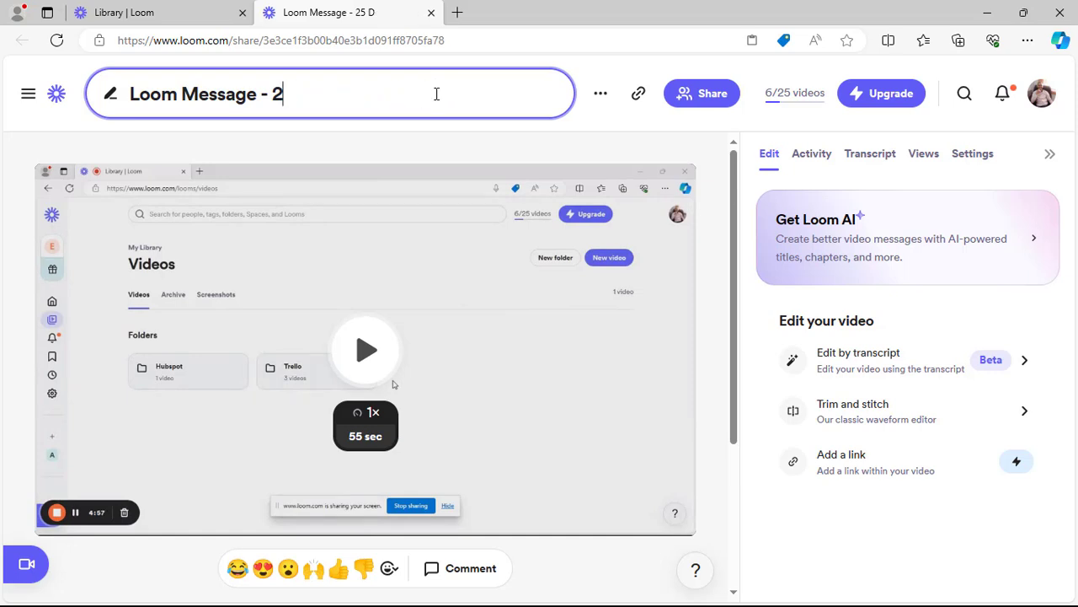
{"action": "key", "text": "BackSpace"}
{"action": "key", "text": "BackSpace"}
{"action": "key", "text": "BackSpace"}
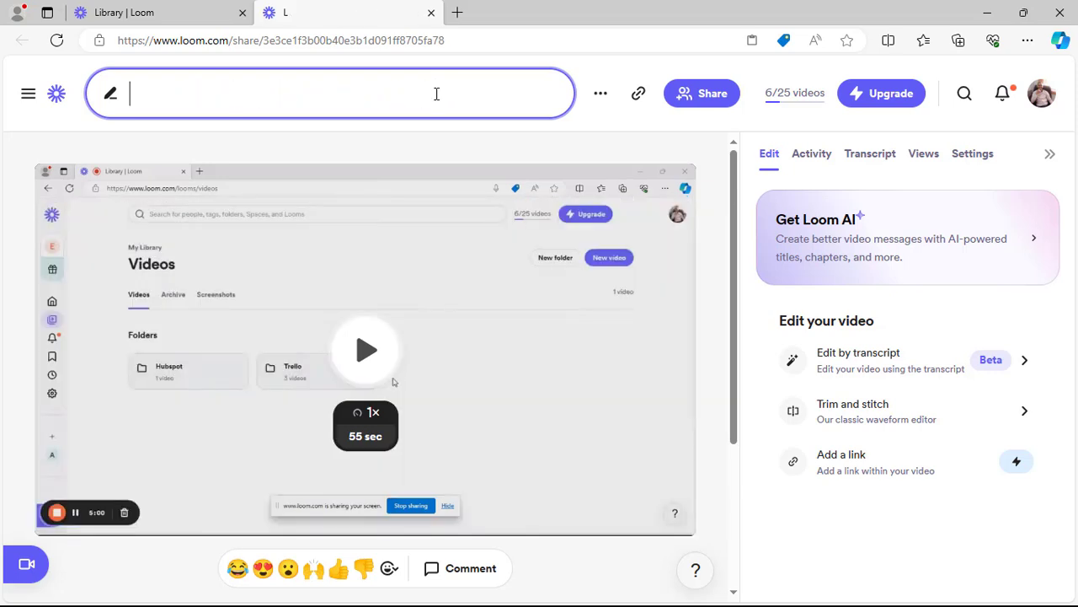
{"action": "type", "text": "My firs"}
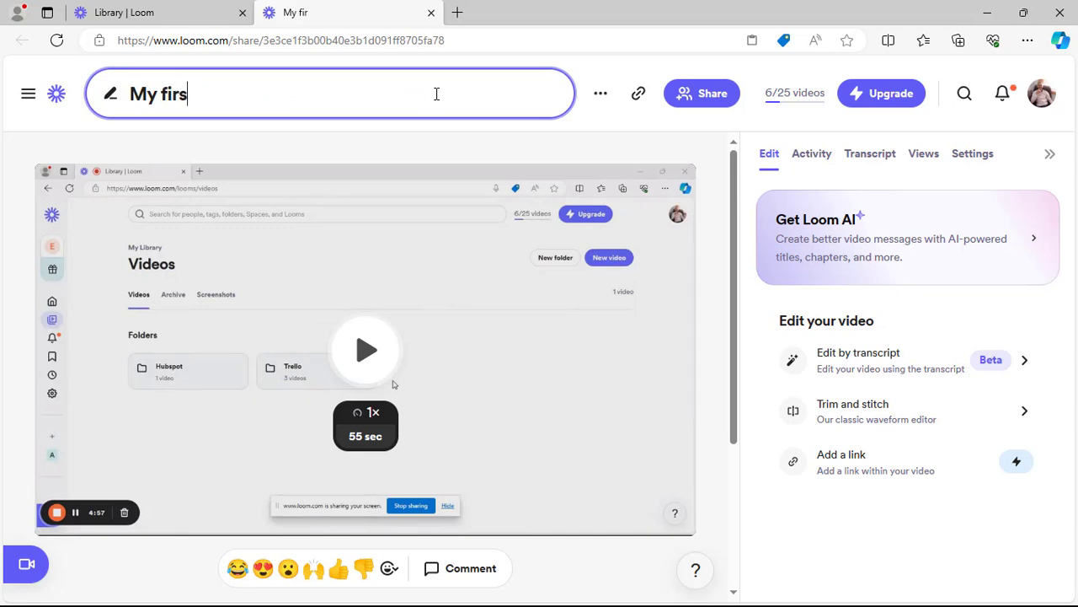
{"action": "type", "text": "t loom video"}
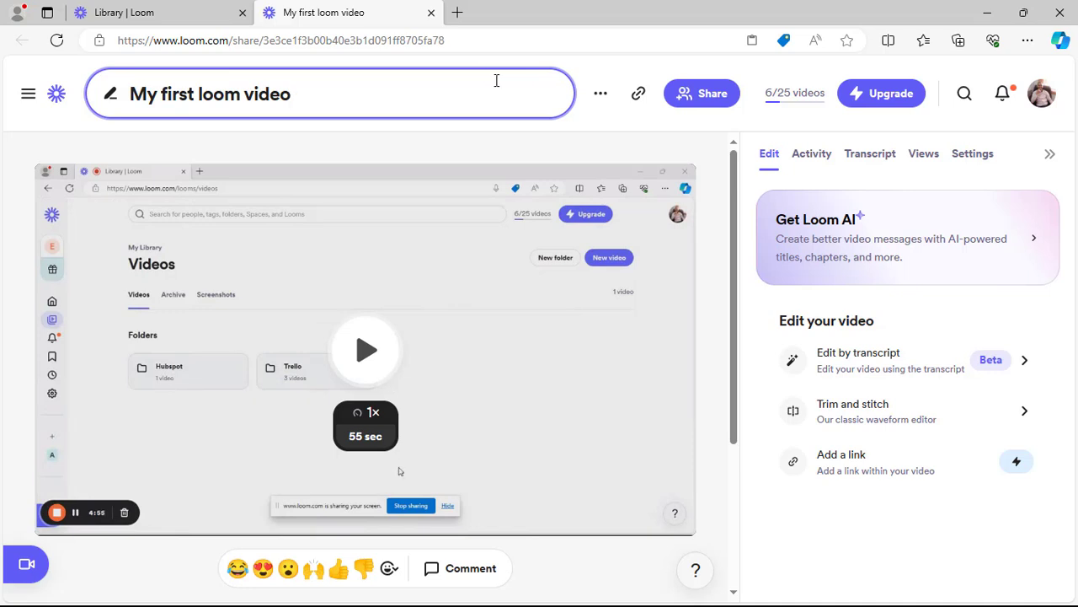
{"action": "key", "text": "Return"}
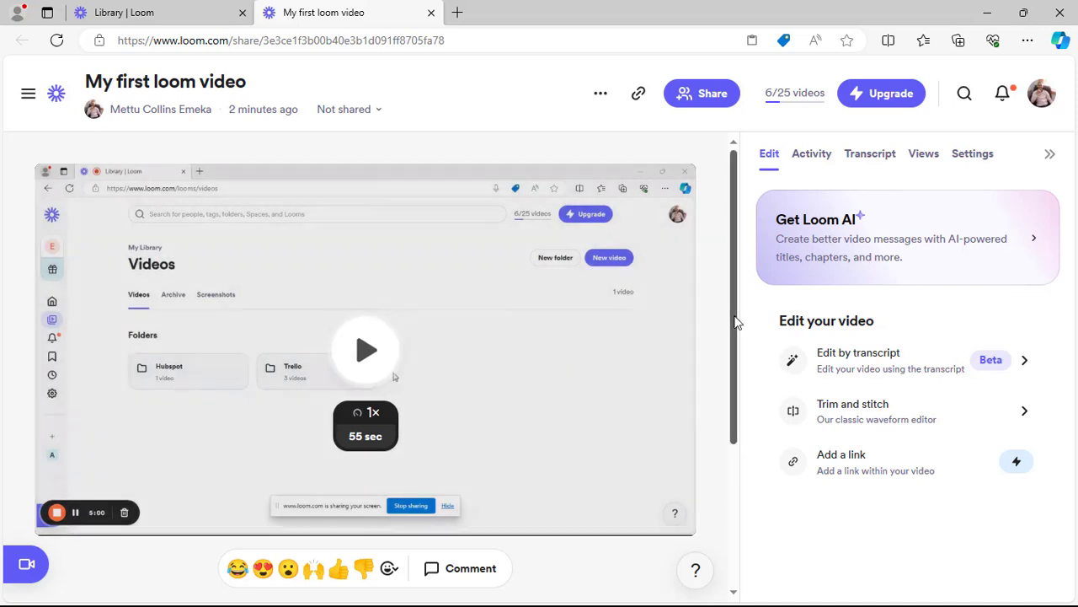
- Play the recording, pause at 0:15, and return to the Videos library
{"action": "left_click_drag", "start_coordinate": [737, 320], "coordinate": [713, 278]}
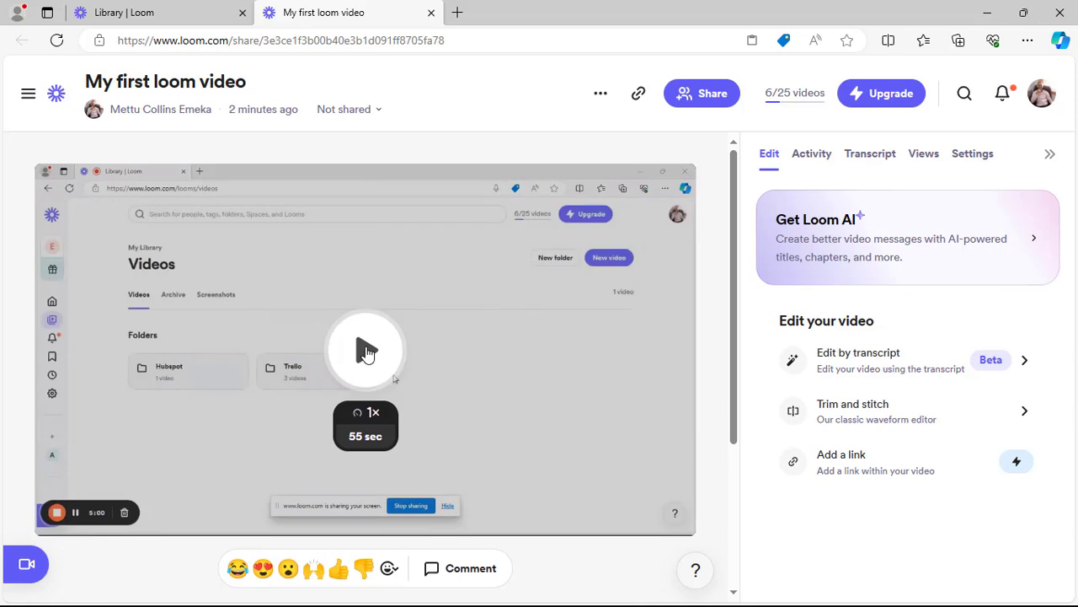
{"action": "left_click", "coordinate": [366, 353]}
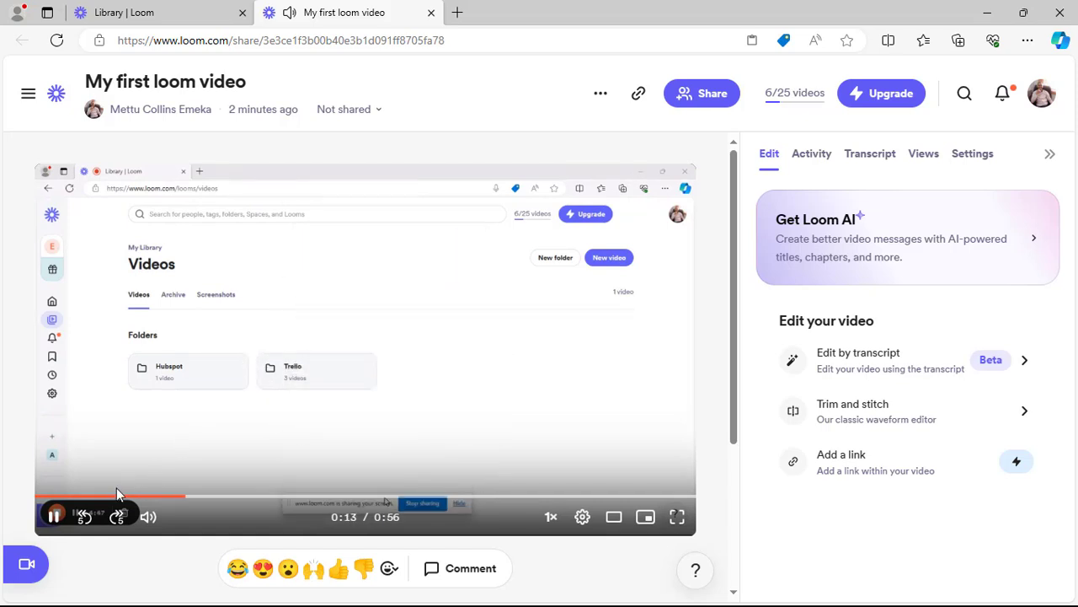
{"action": "left_click", "coordinate": [53, 517]}
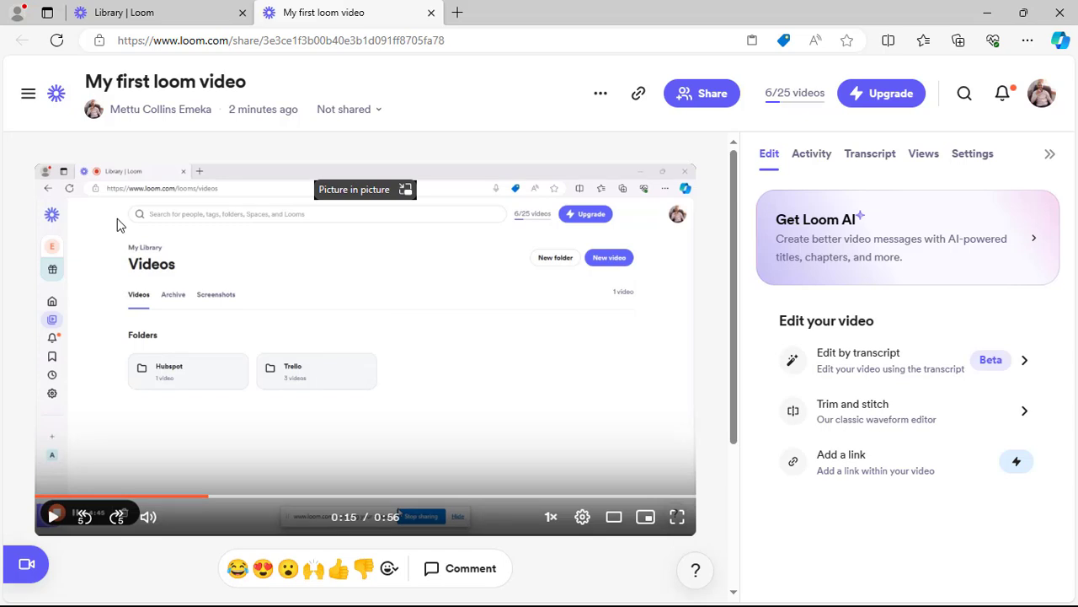
{"action": "left_click", "coordinate": [56, 95]}
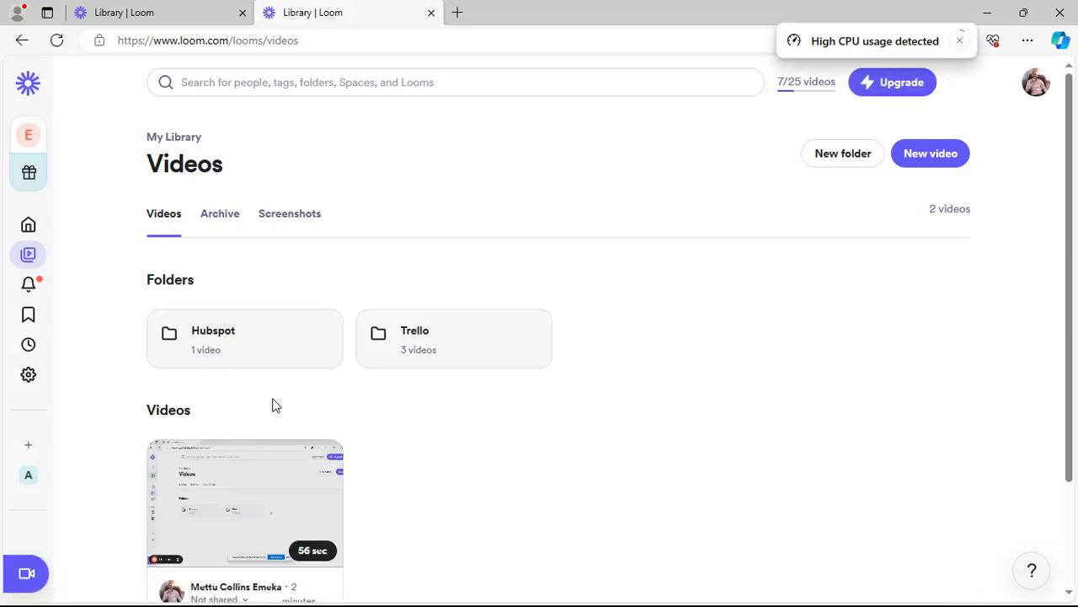
- Copy the 56-second recording's share link from its library thumbnail
{"action": "mouse_move", "coordinate": [321, 490]}
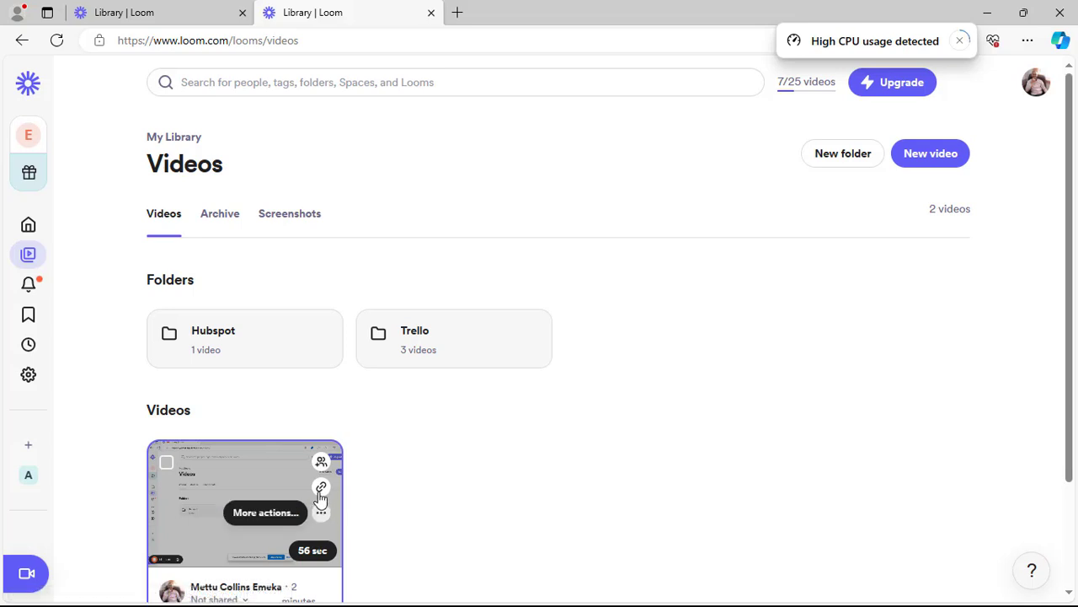
{"action": "left_click", "coordinate": [322, 490]}
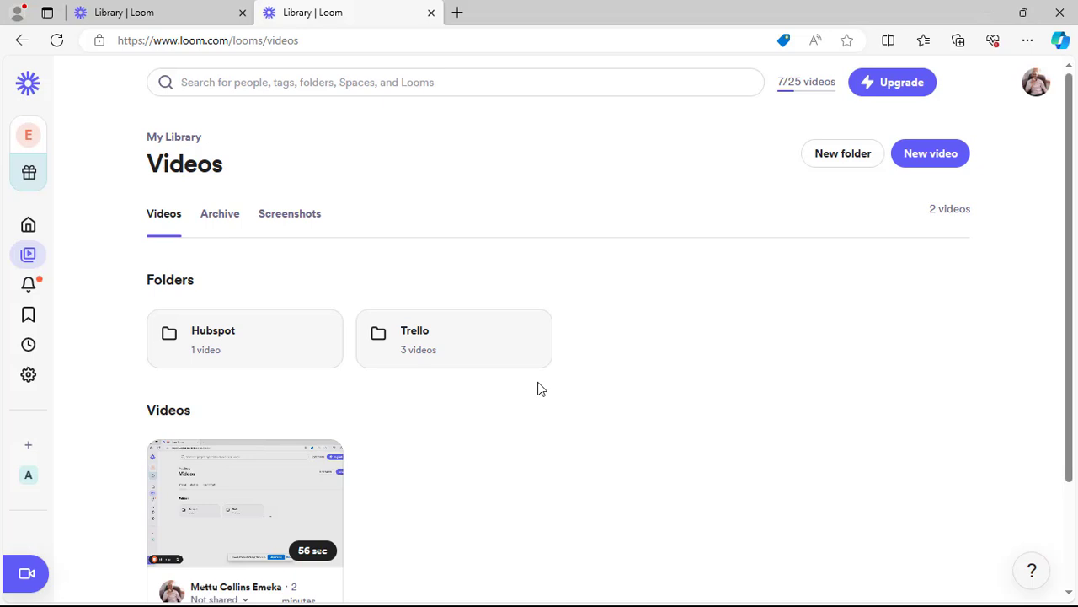
- Tick the checkbox on the 56-second 'My first loom video' card so '1 video selected' appears
{"action": "scroll", "coordinate": [541, 388], "scroll_direction": "down", "scroll_amount": 2}
{"action": "left_click", "coordinate": [166, 326]}
{"action": "left_click", "coordinate": [168, 330]}
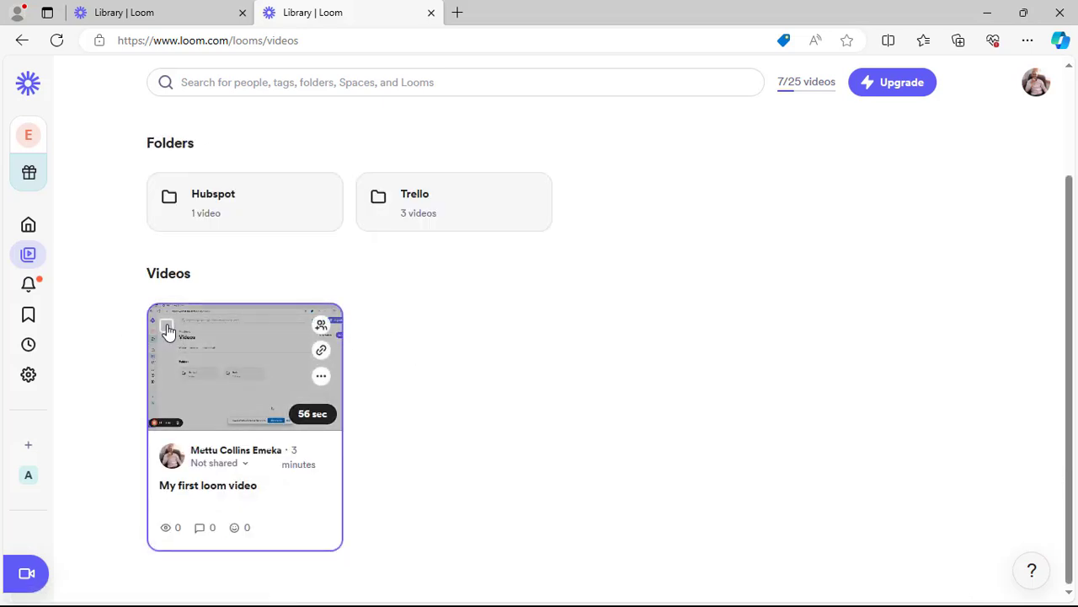
{"action": "left_click", "coordinate": [167, 331]}
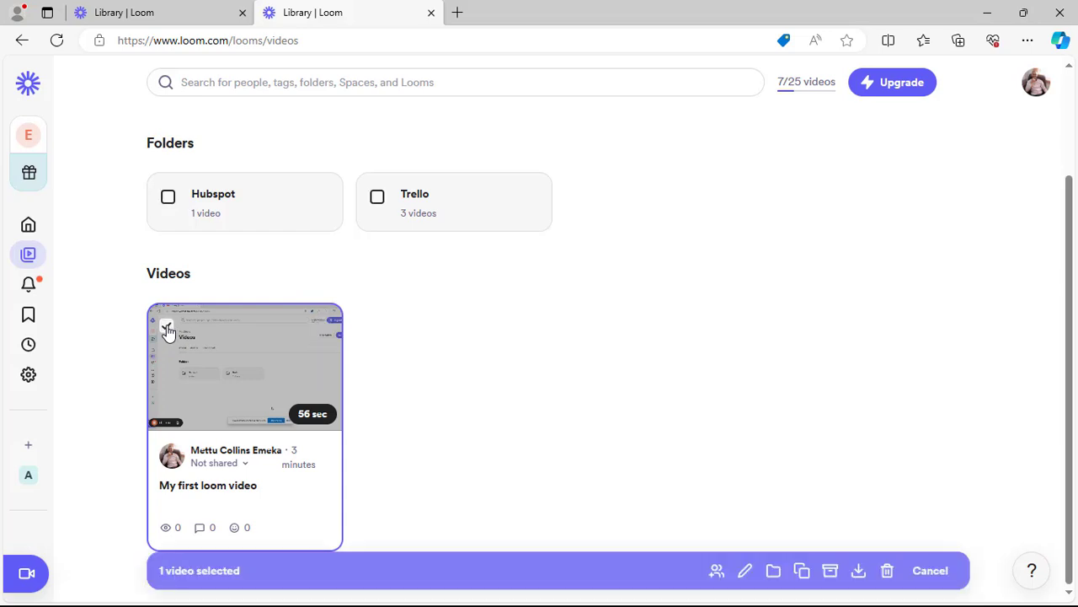